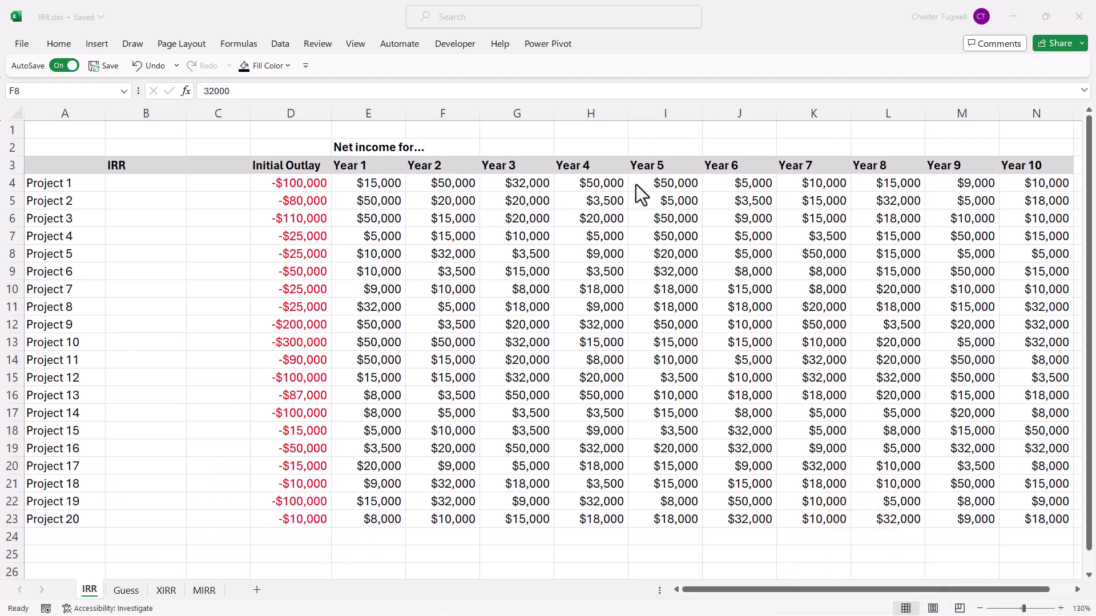
Step: Enter =IRR(D4:N4) in B4 for Project 1, returning 27%
click(137, 182)
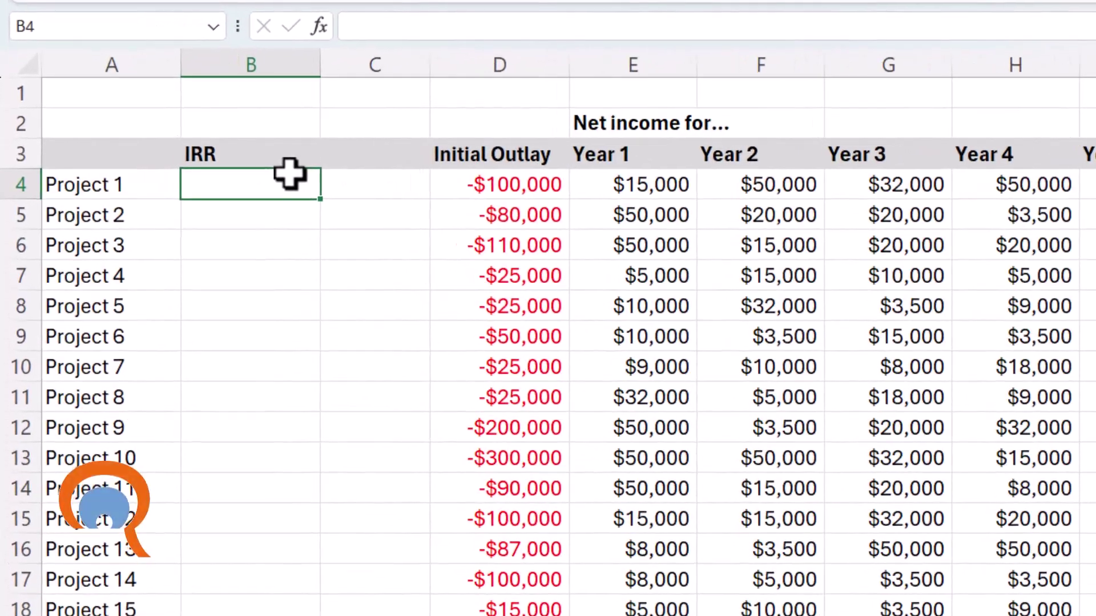
text(=I)
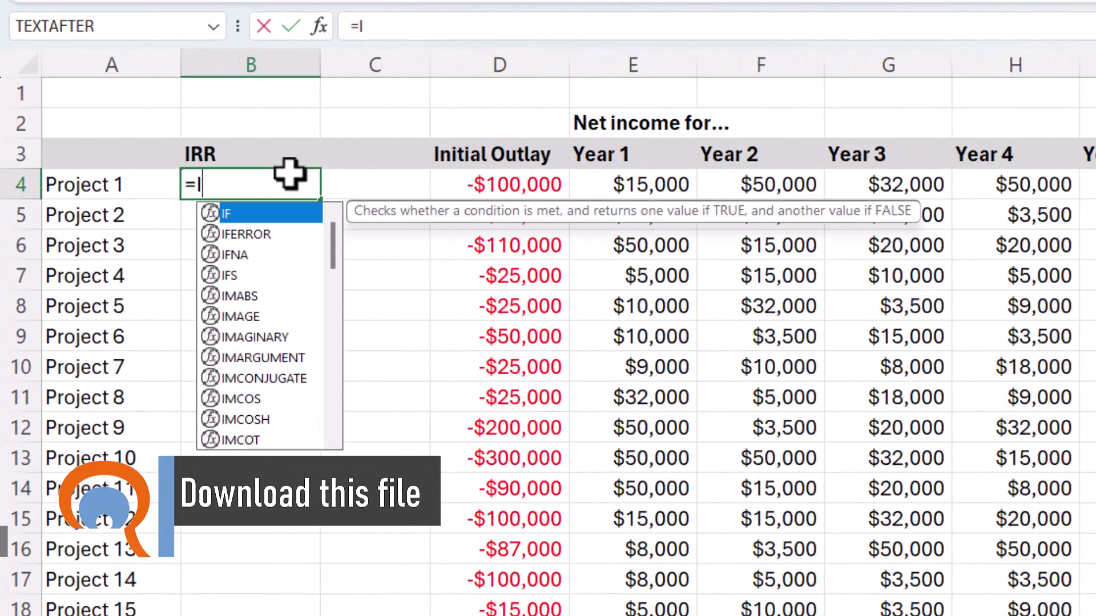
text(RR()
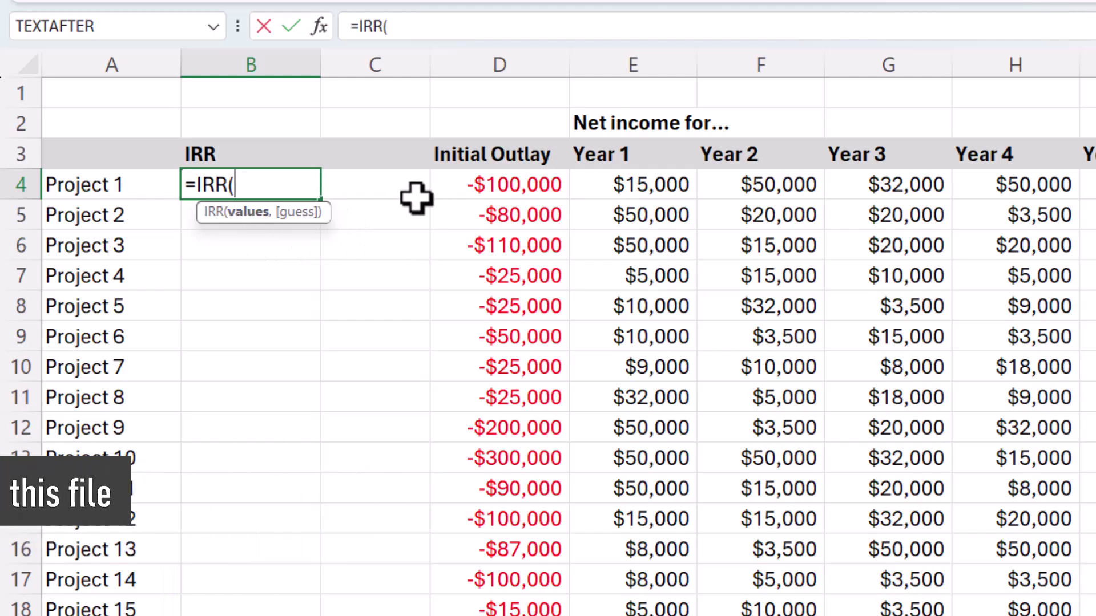
drag(472, 183, 1036, 184)
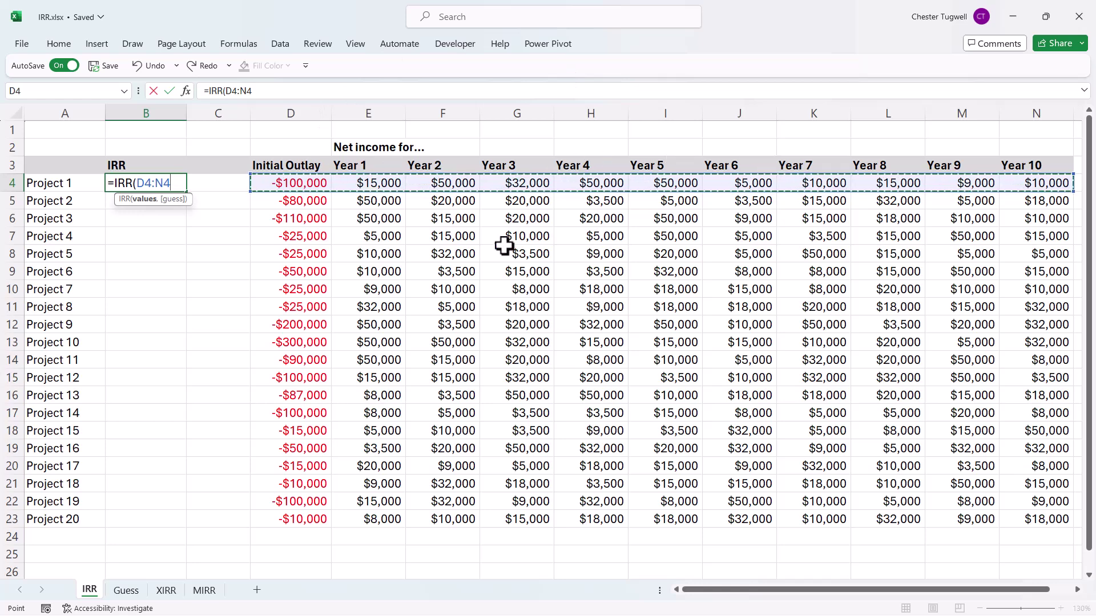
text())
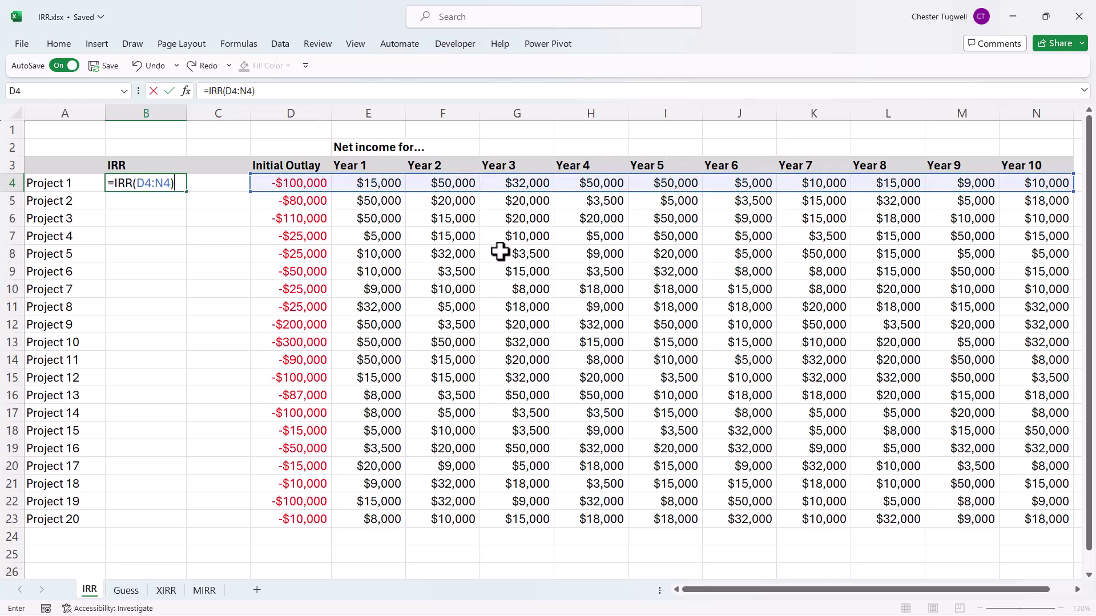
key(Return)
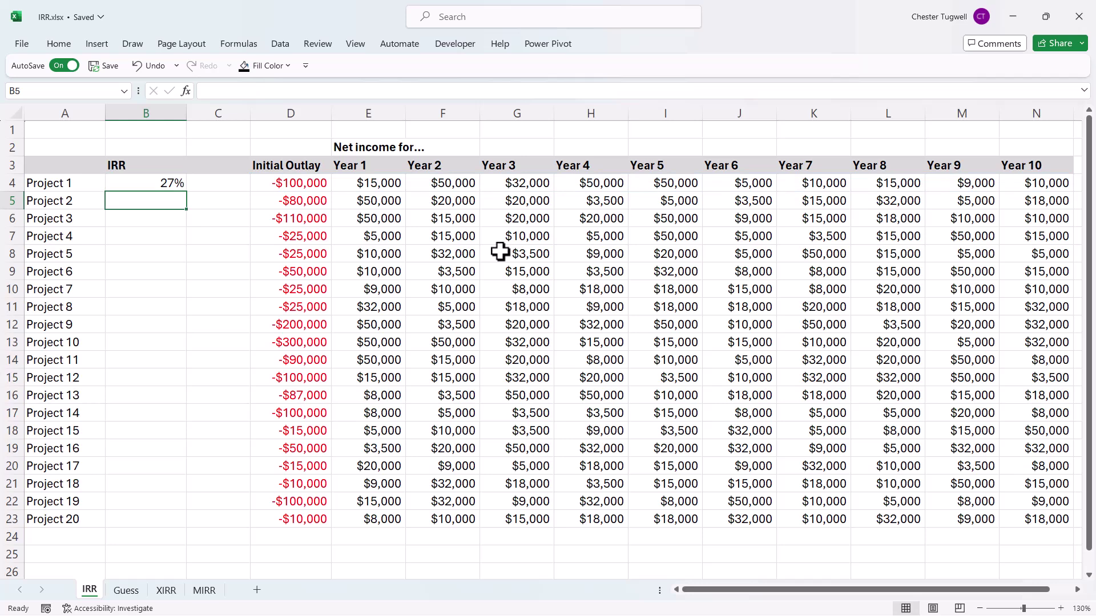
Step: Fill the IRR formula from B4 down to B23 and verify B4's formula; results span -4% to 153%
click(140, 184)
double_click(190, 194)
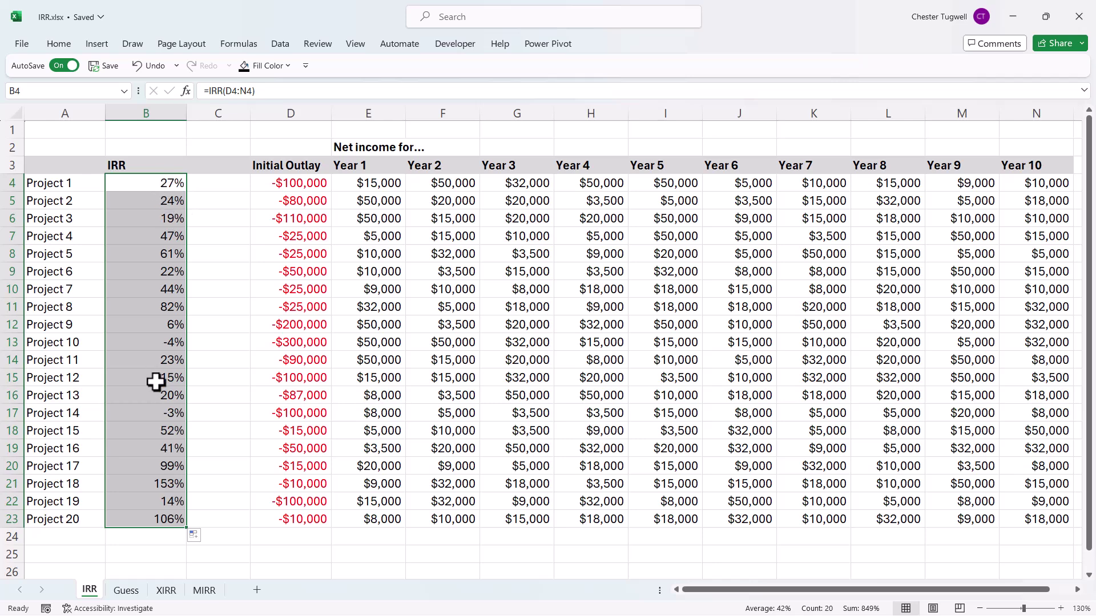
click(168, 187)
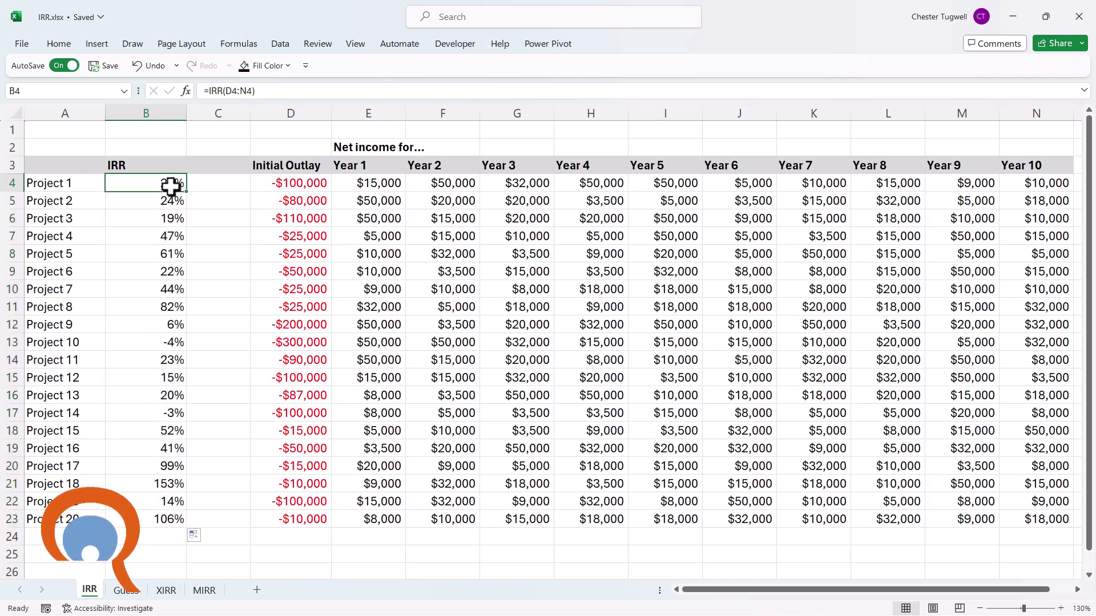
double_click(170, 185)
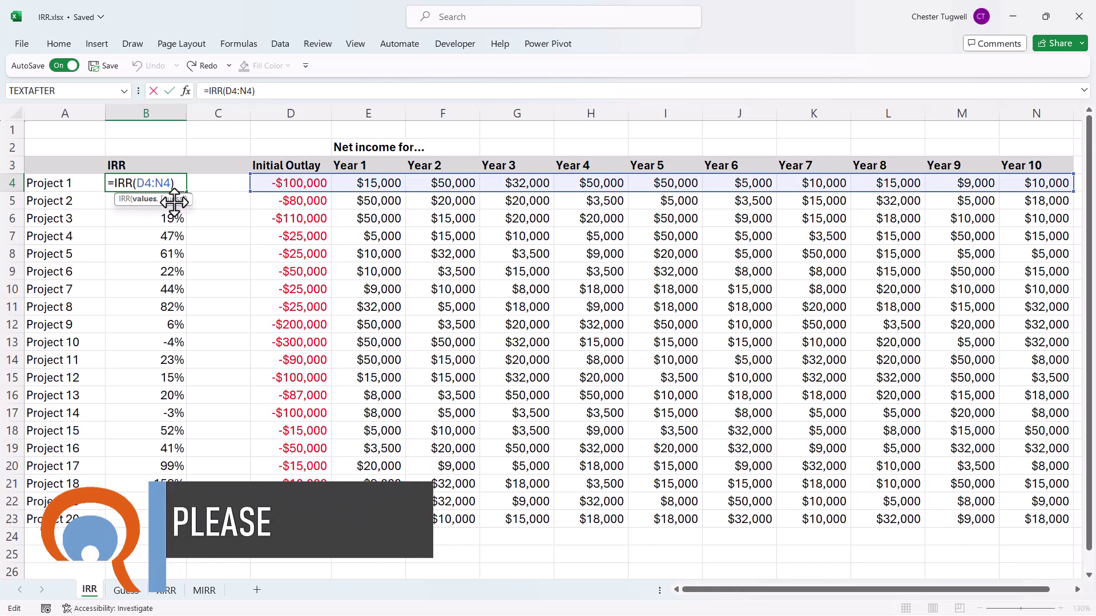
key(Return)
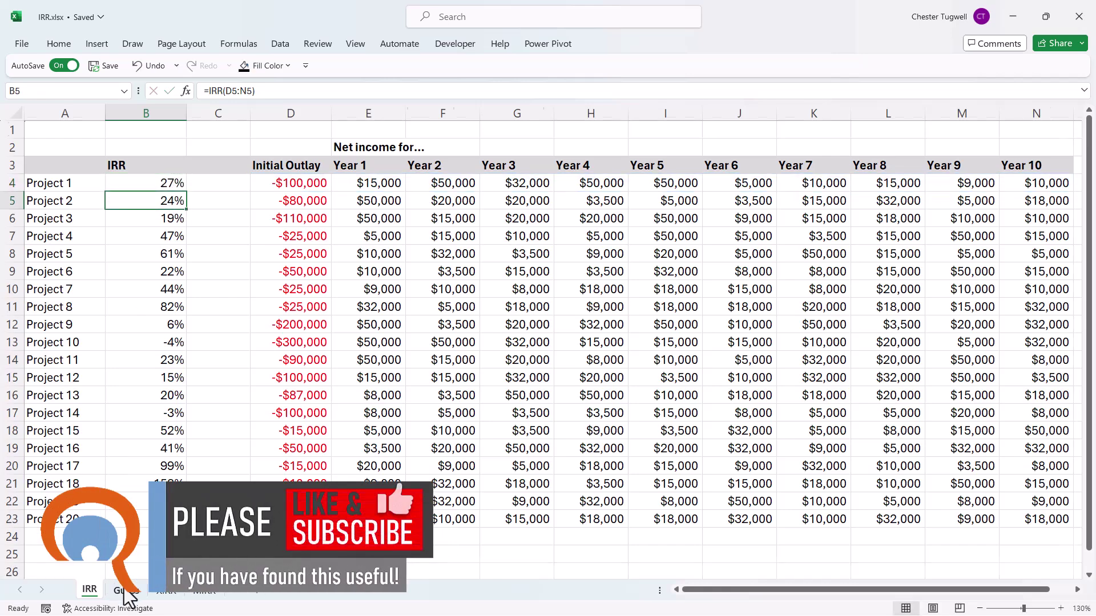
Step: Switch to the Guess sheet explaining IRR's optional guess argument and its 0.1 default
click(127, 590)
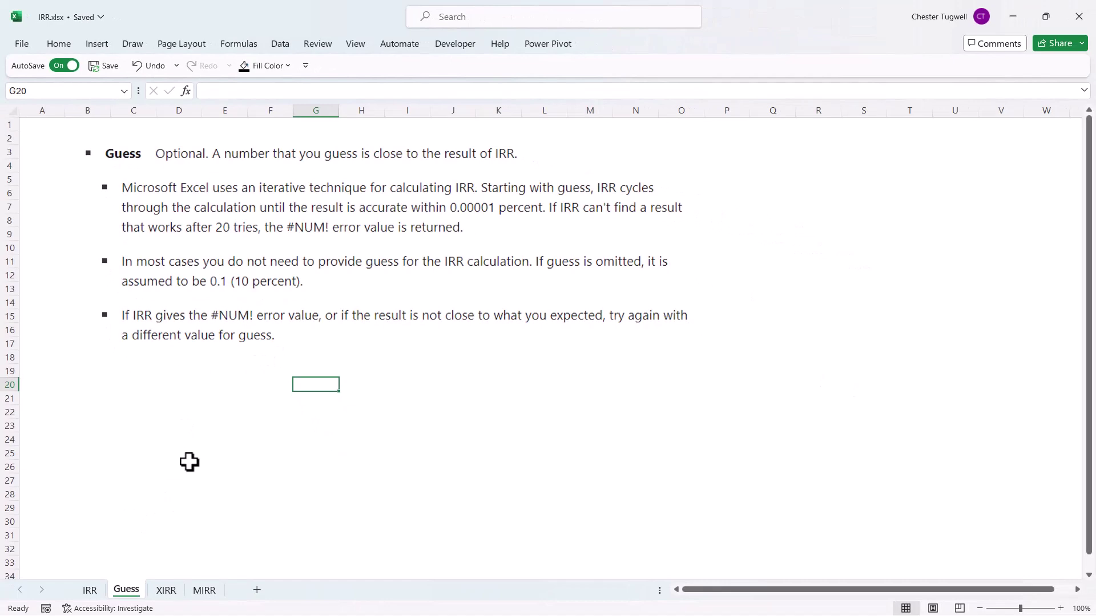
Step: On the XIRR sheet, begin Project 1's formula in B4 as =XIRR(D4:N4, using its cash flows
click(166, 591)
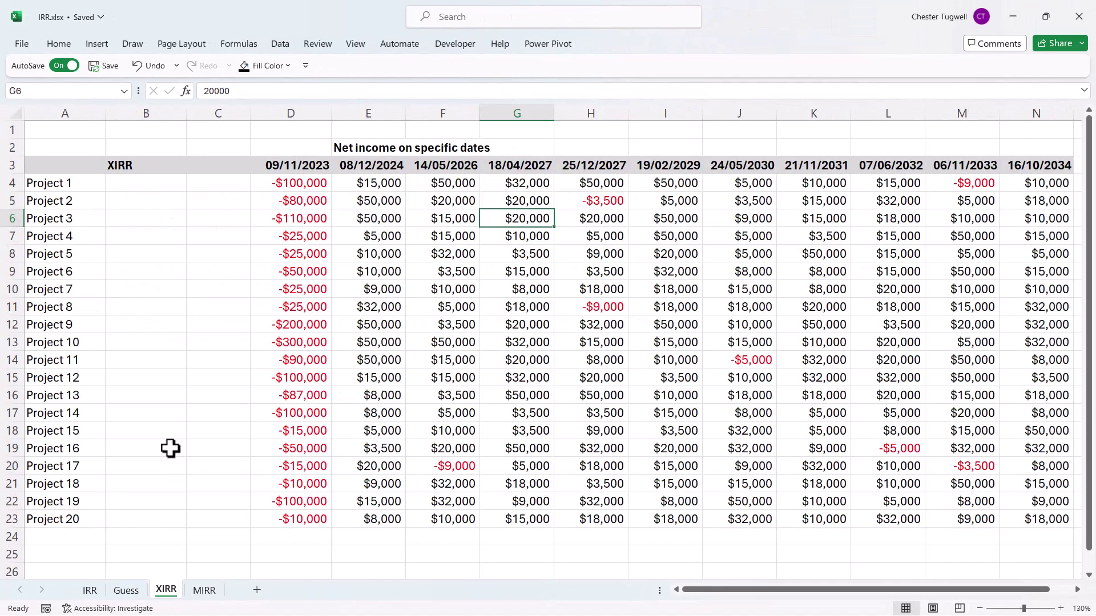
click(140, 183)
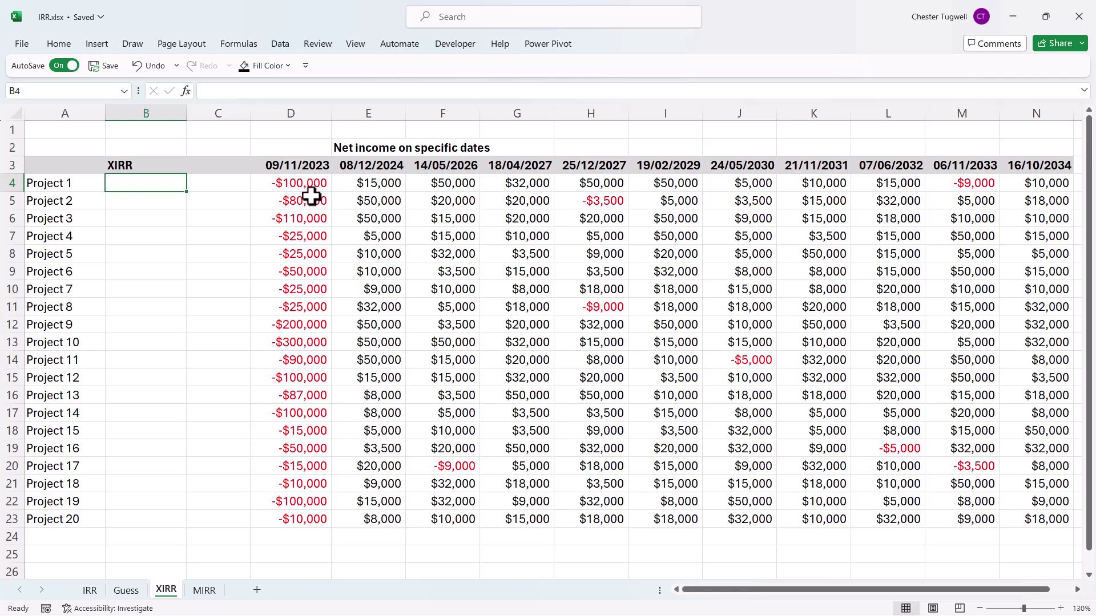
text(=)
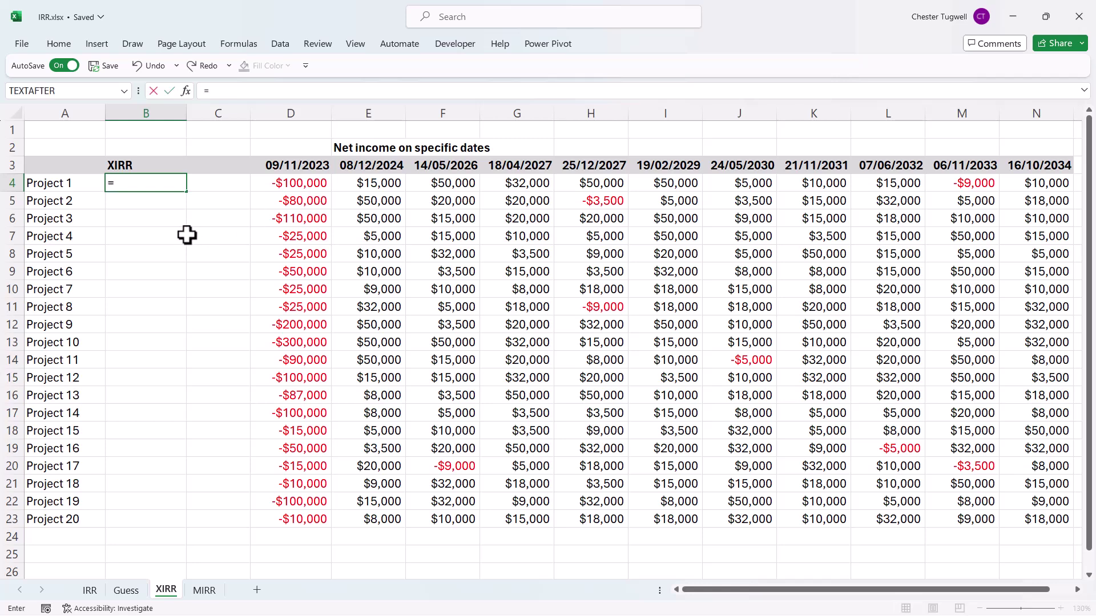
text(XIR)
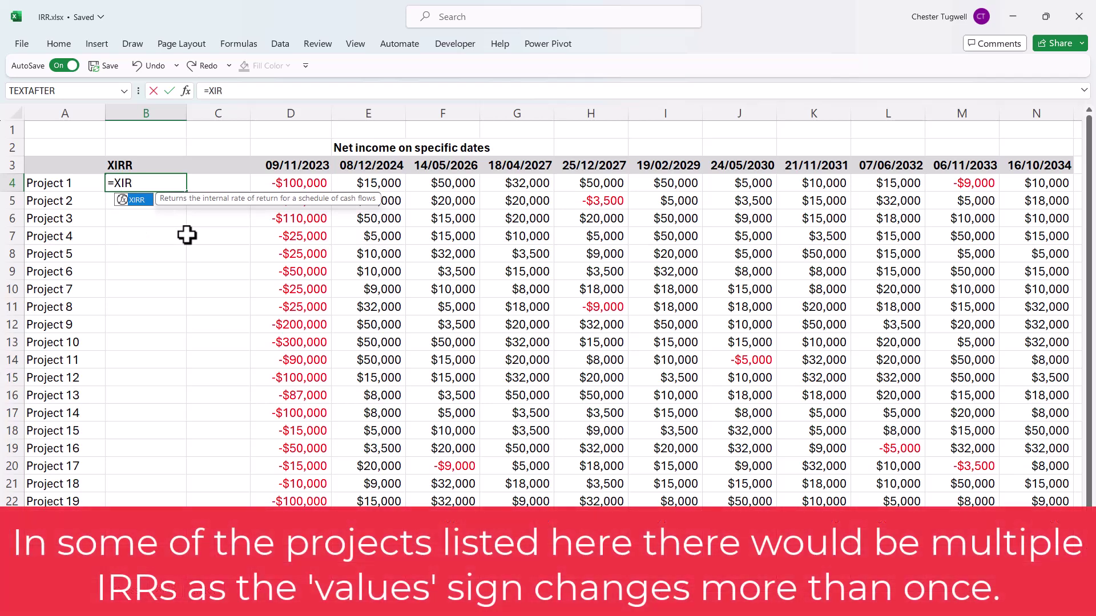
text(R()
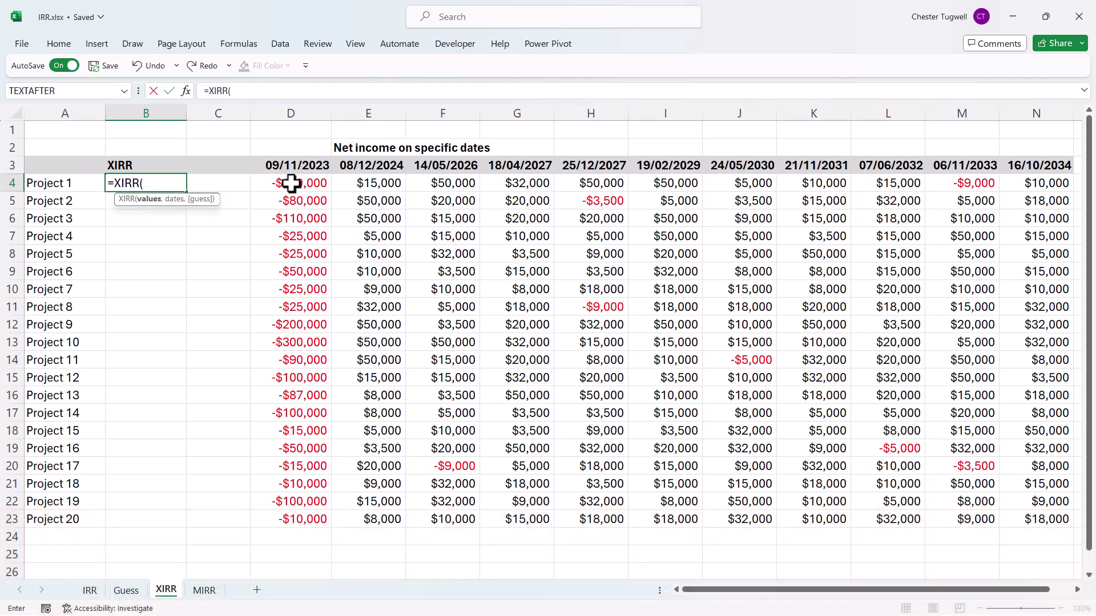
drag(291, 183, 1024, 180)
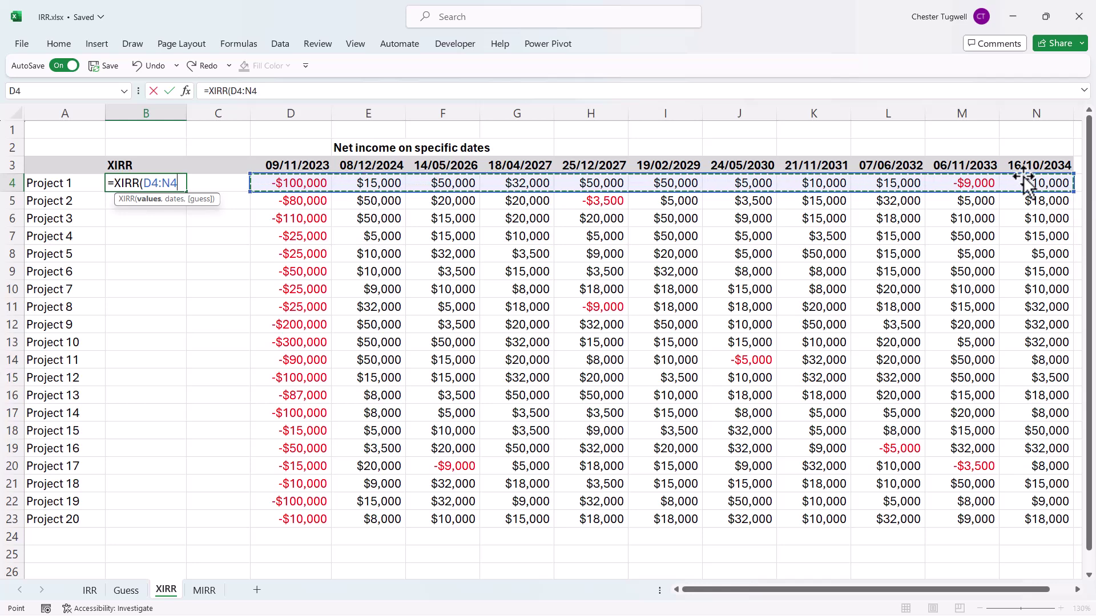
text(,)
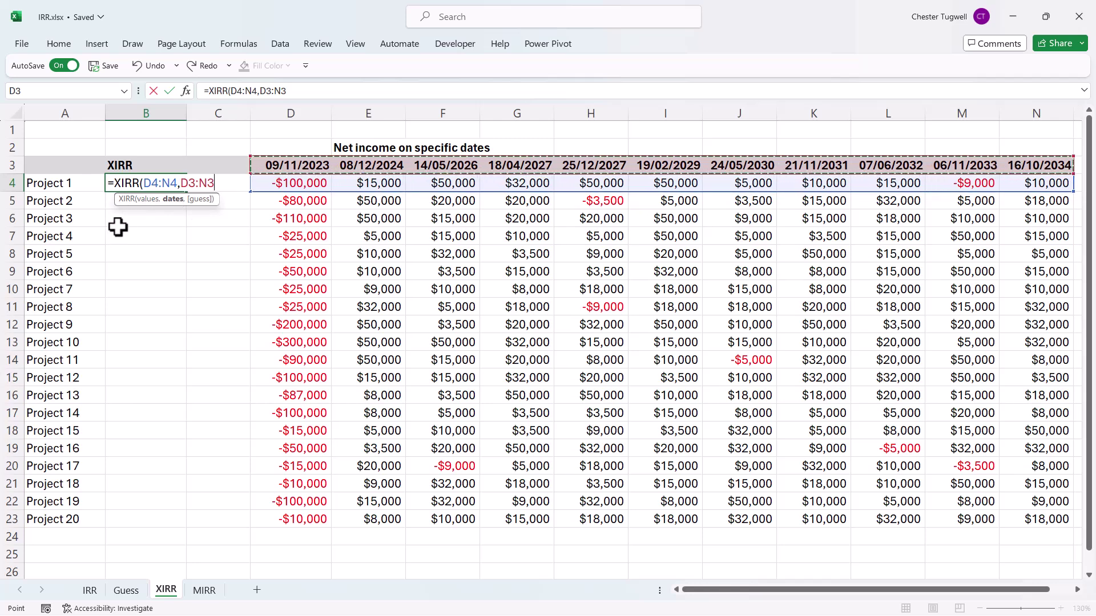
Step: Lock the dates as $D$3:$N$3 and commit =XIRR(D4:N4,$D$3:$N$3), returning 0.233566505
key(F4)
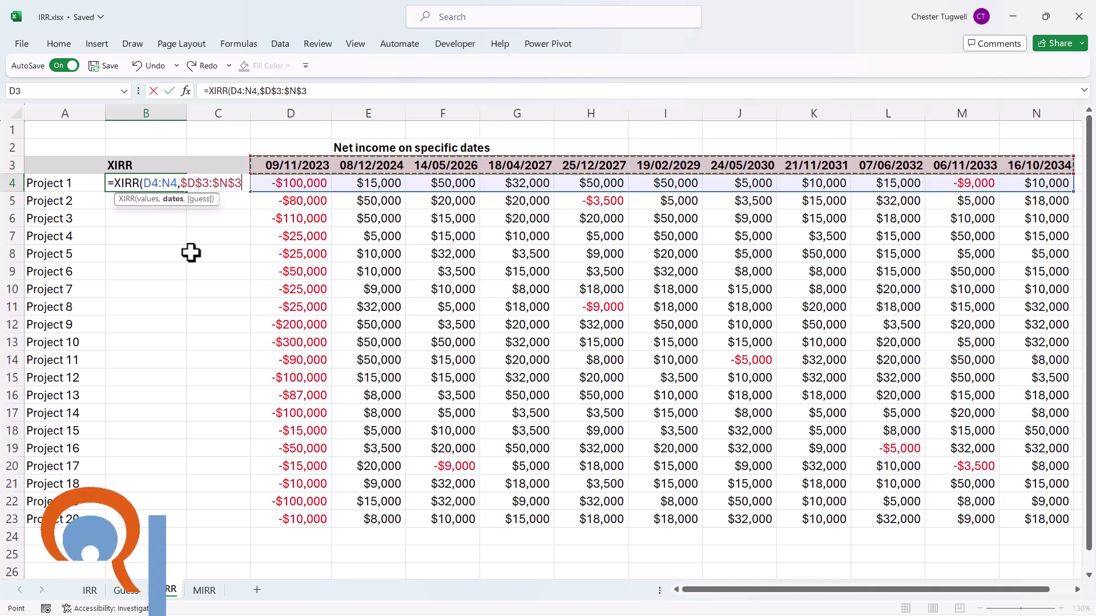
key(Return)
key(Up)
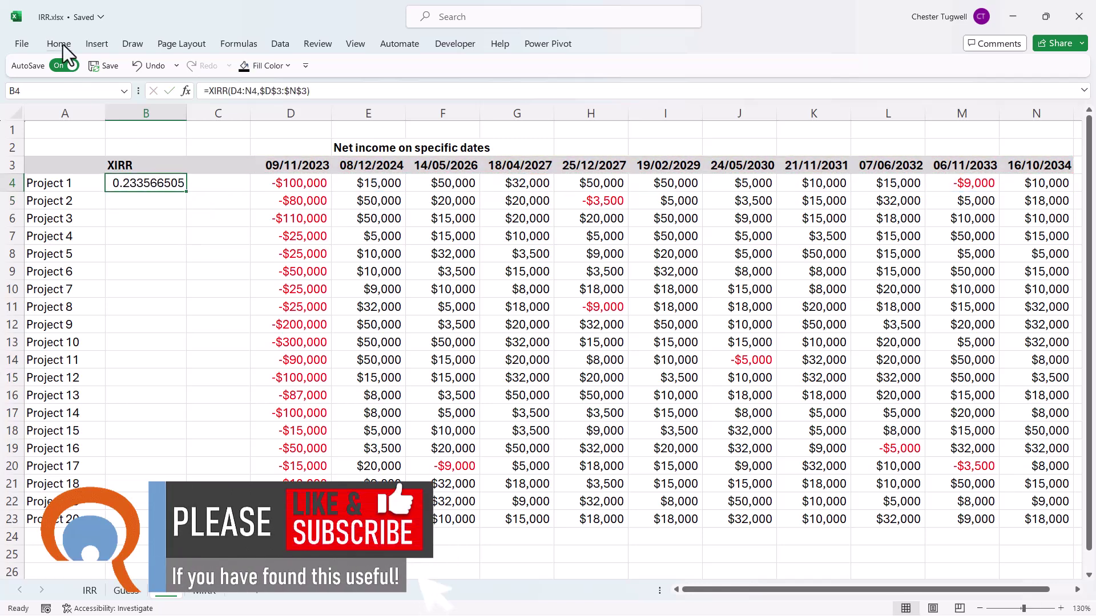
Step: Format B4's XIRR as a percentage (23%) and fill the formula down to B23
click(60, 44)
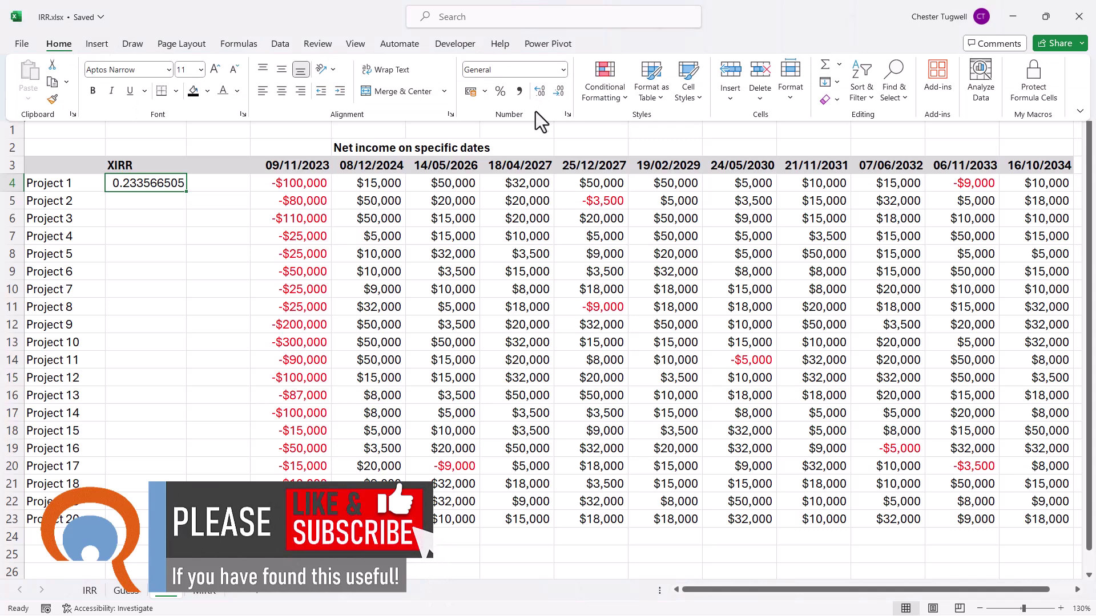
click(500, 92)
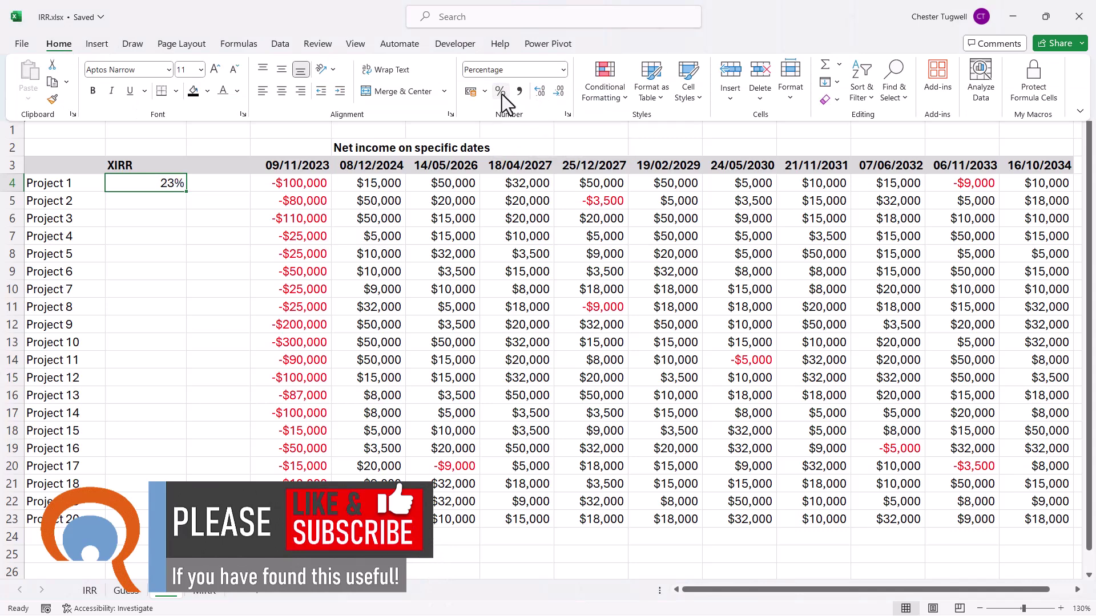
double_click(188, 193)
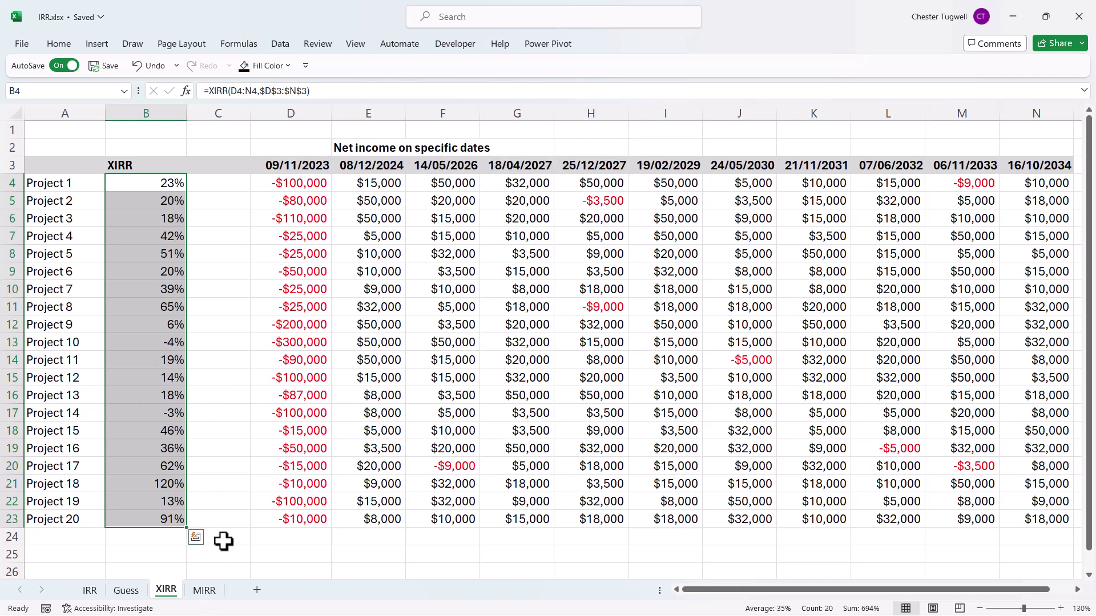
Step: On the MIRR sheet, begin =MIRR(C6:M6, in B6 with Project 1's cash flows
click(206, 591)
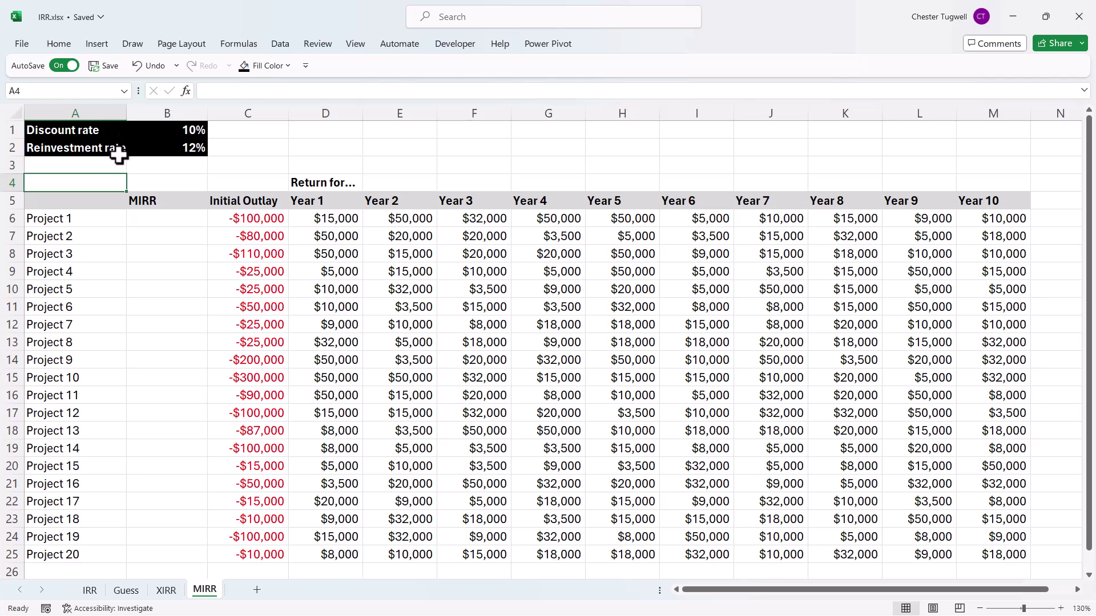
click(158, 222)
text(=MIR)
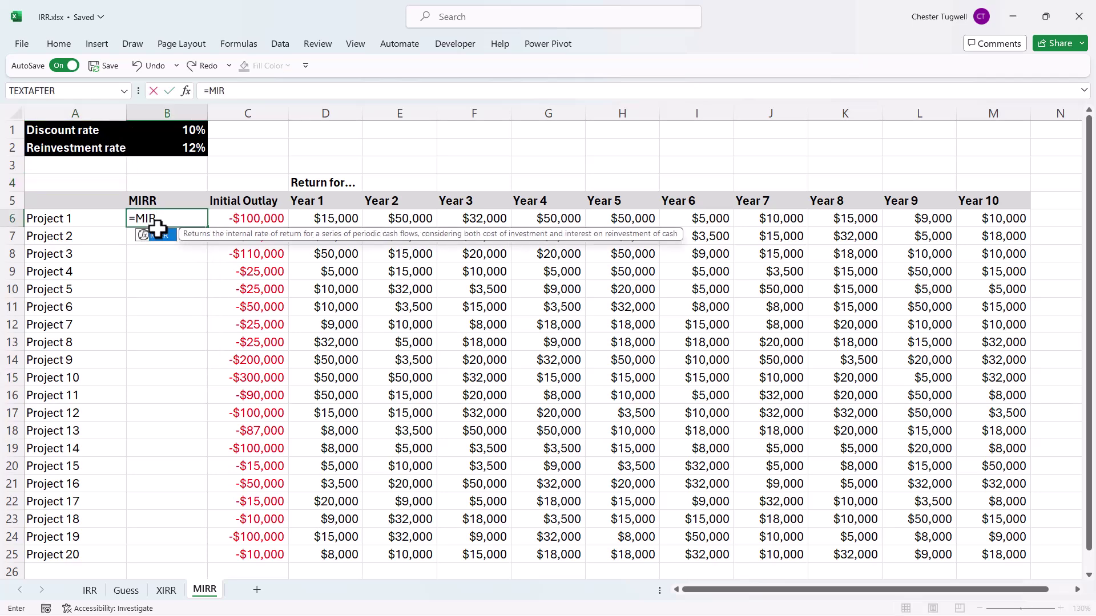
text(R()
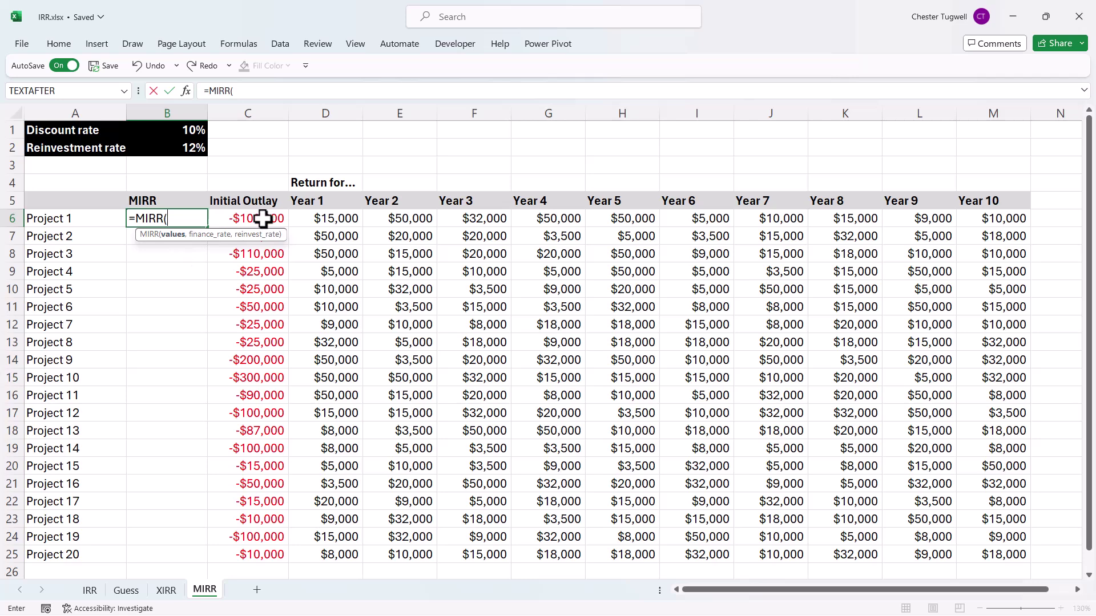
drag(263, 219, 964, 215)
text(,)
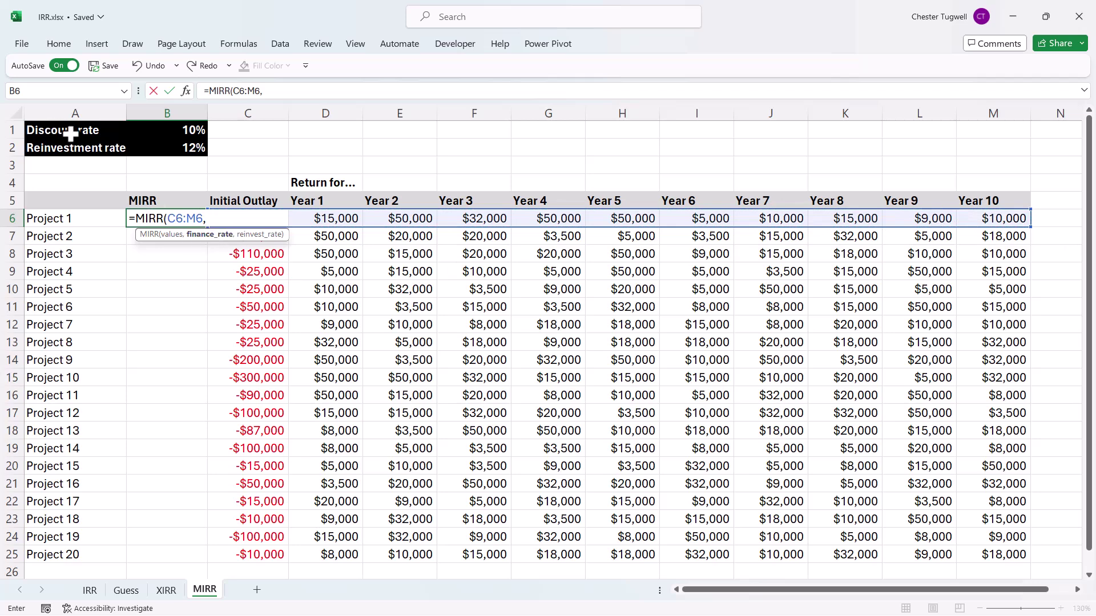
Step: Complete =MIRR(C6:M6,$B$1,$B$2) with locked finance and reinvestment rates, giving 17%
click(191, 130)
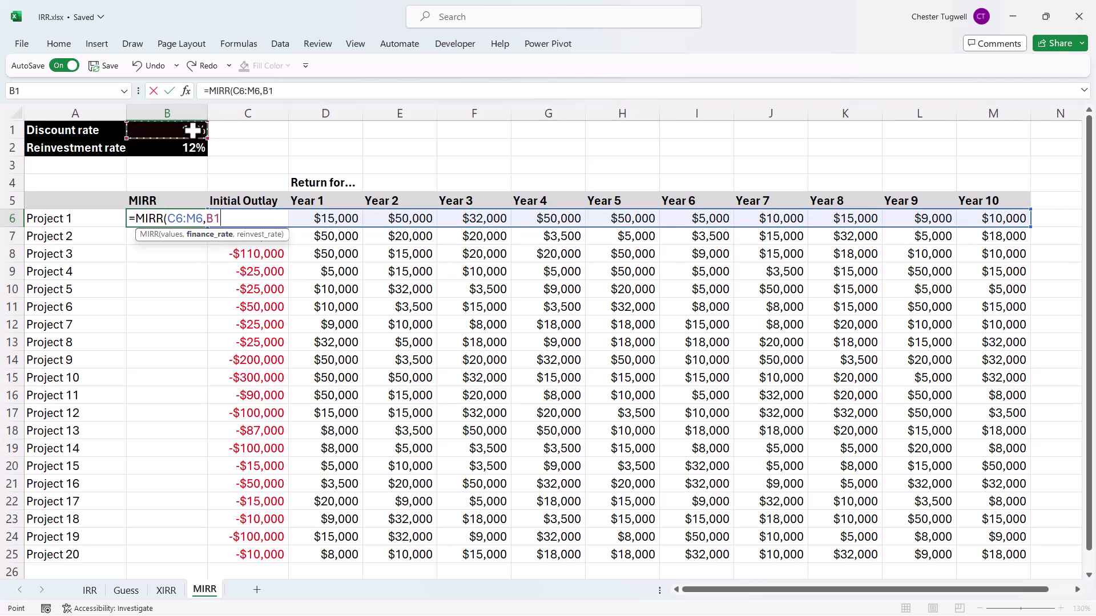
key(F4)
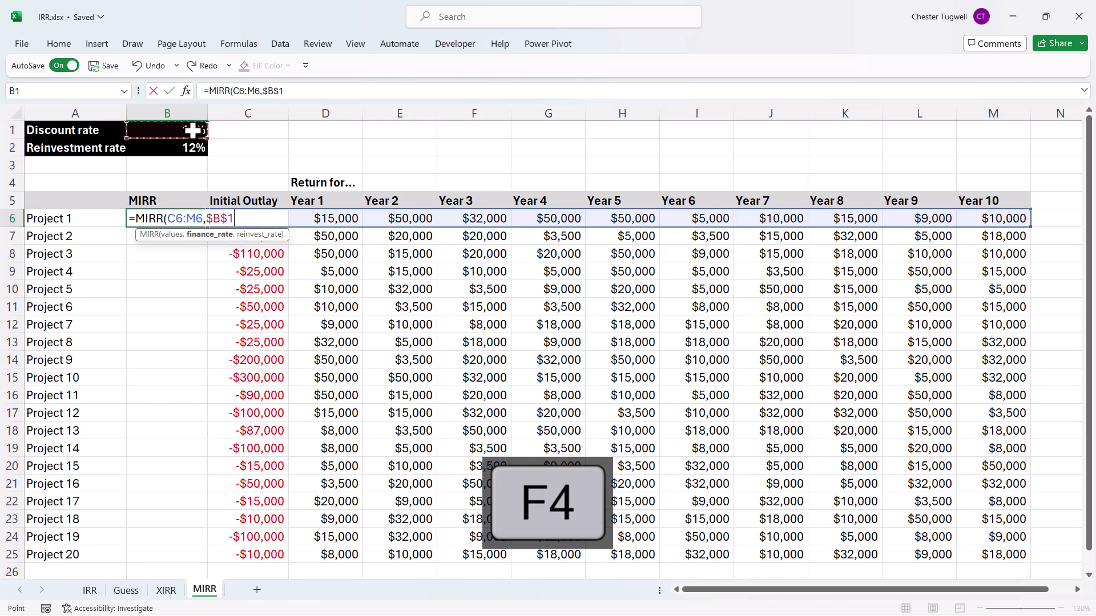
text(,)
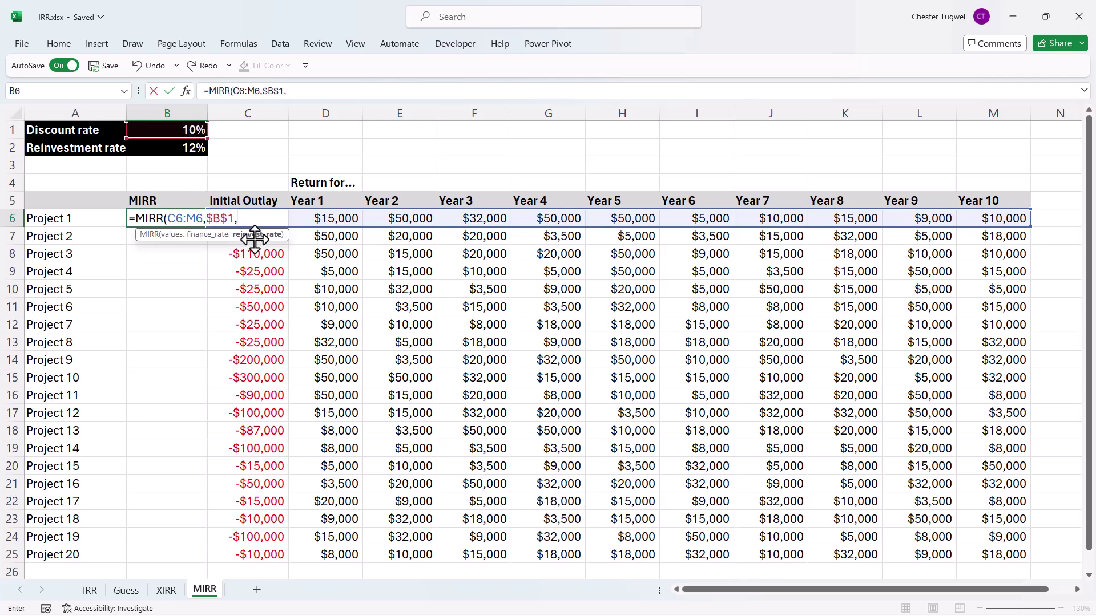
click(156, 147)
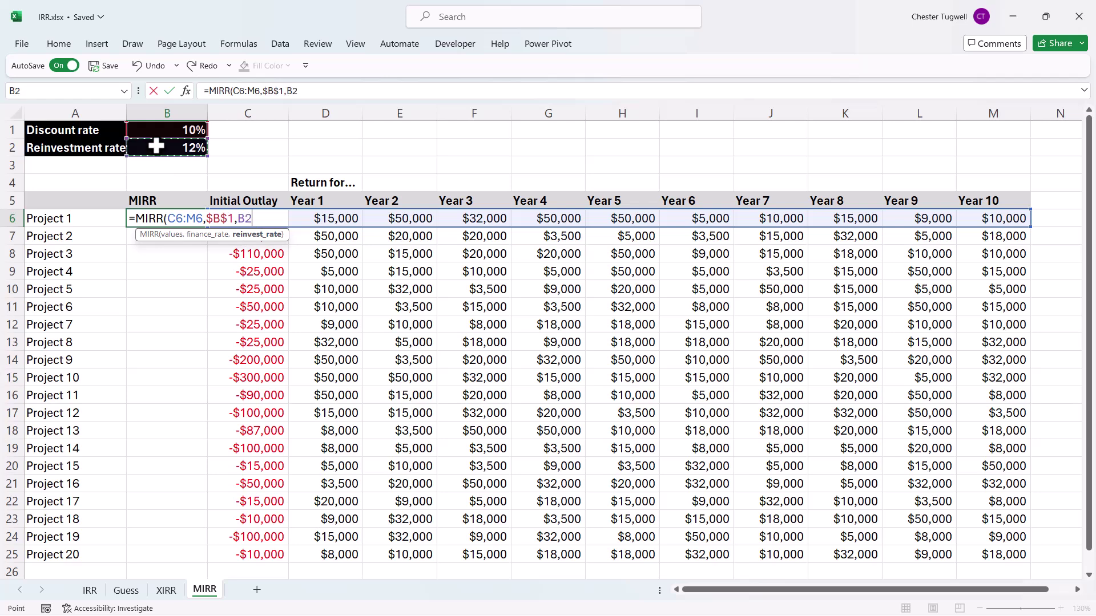
key(F4)
text())
key(Return)
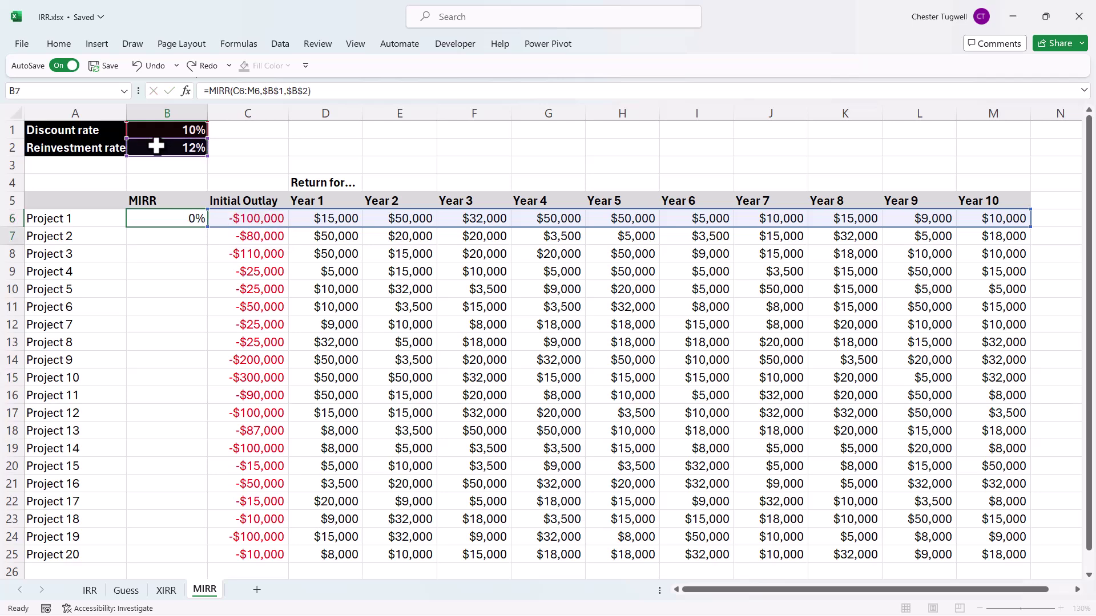
Step: Fill the MIRR formula from B6 down to B25, giving results from 3% to 41%
click(197, 223)
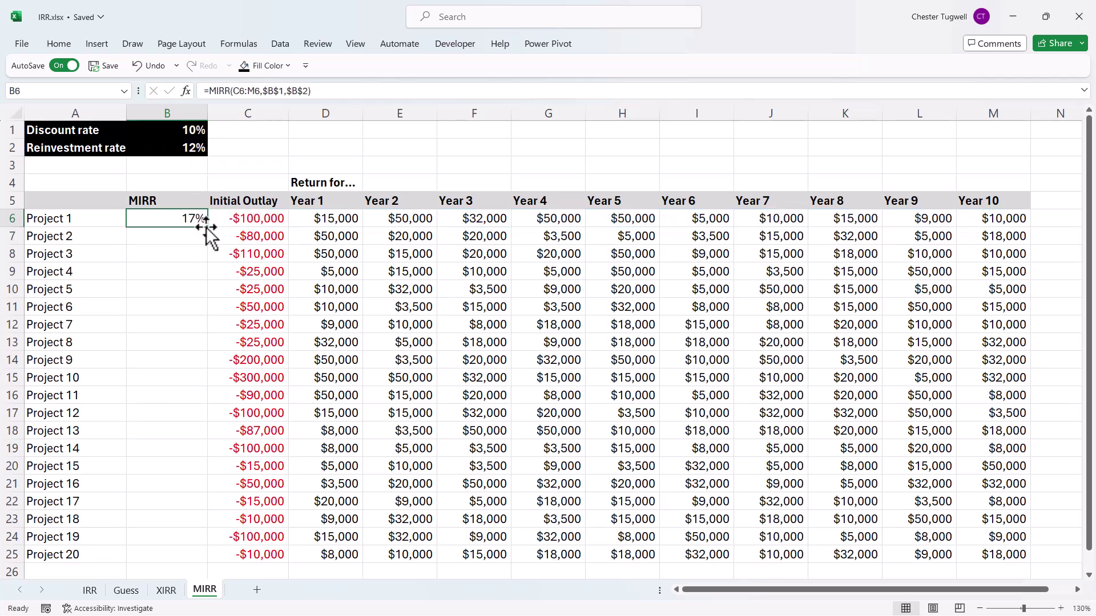
double_click(207, 227)
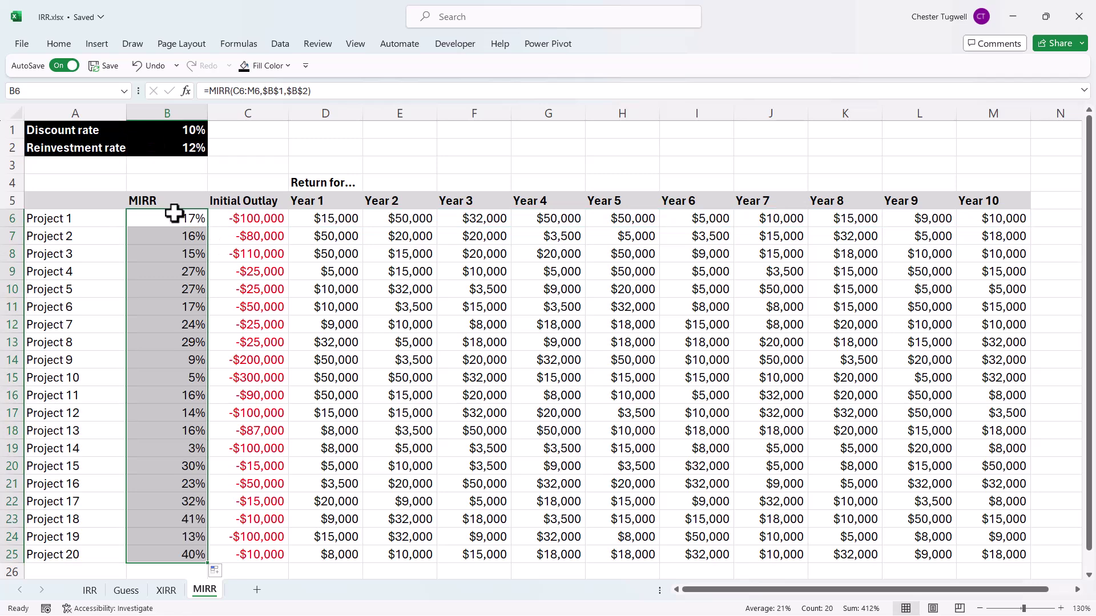